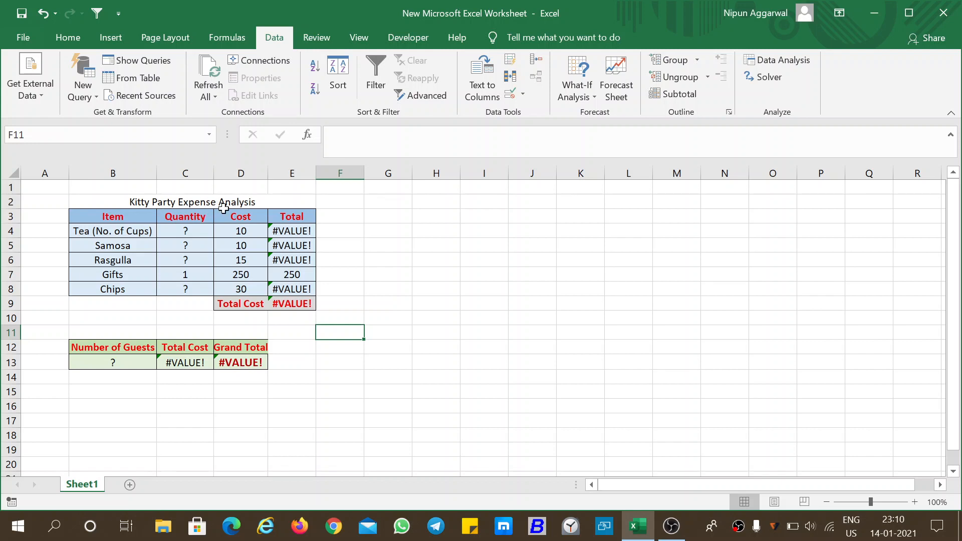
Examine the Quantity column of the expense table, checking the cells for tea, samosa, rasgulla and chips
left_click(132, 217)
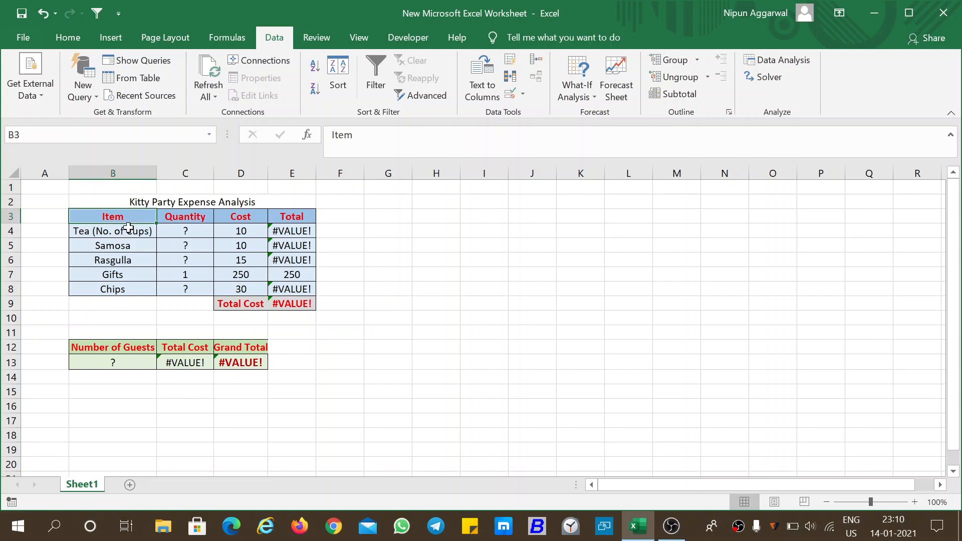
left_click(181, 217)
left_click(185, 231)
left_click(185, 246)
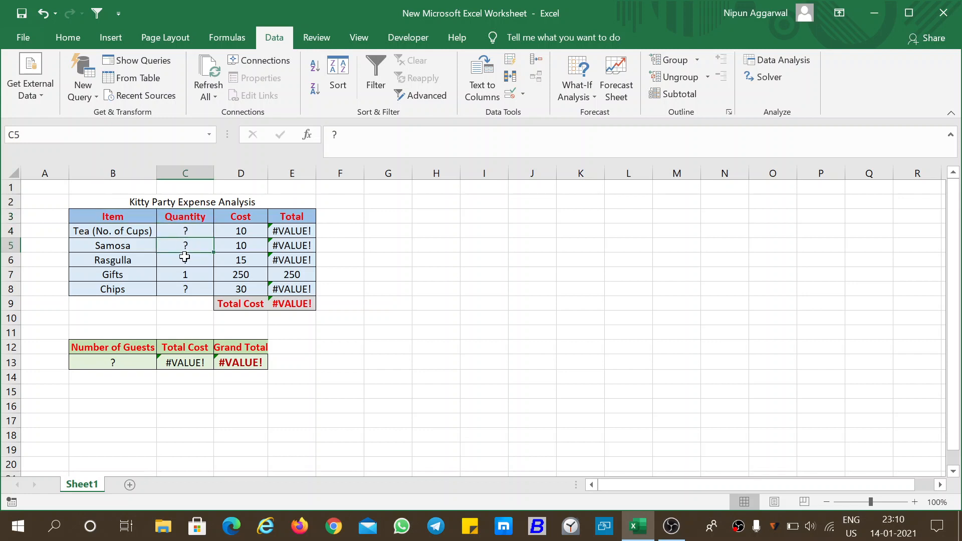
left_click(185, 260)
left_click(183, 288)
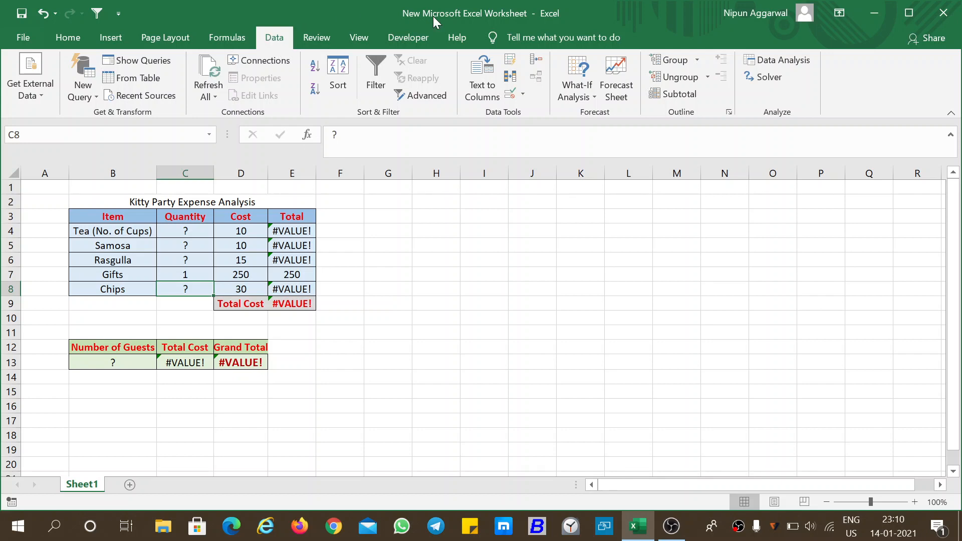
Start a new what-if scenario in the Scenario Manager and name it Bad
left_click(579, 88)
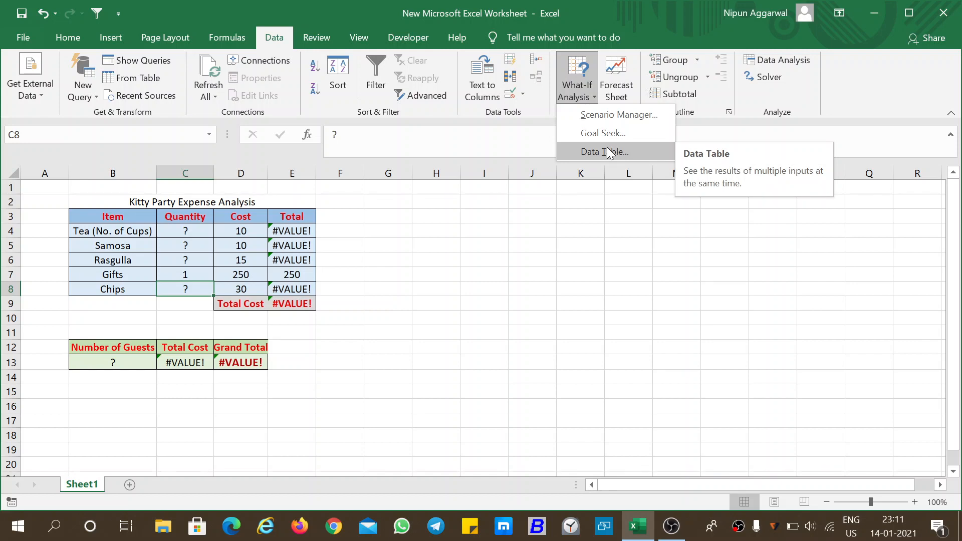
left_click(602, 118)
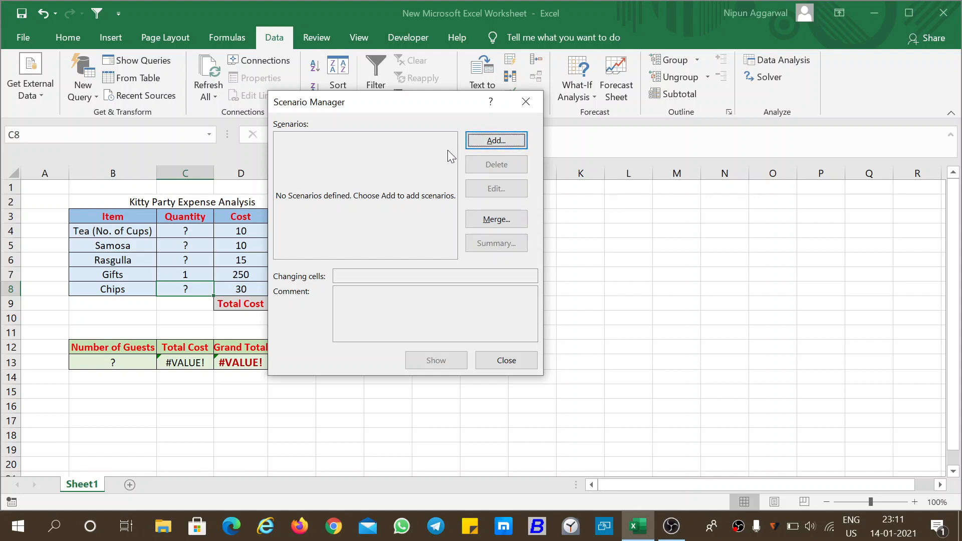
left_click(498, 141)
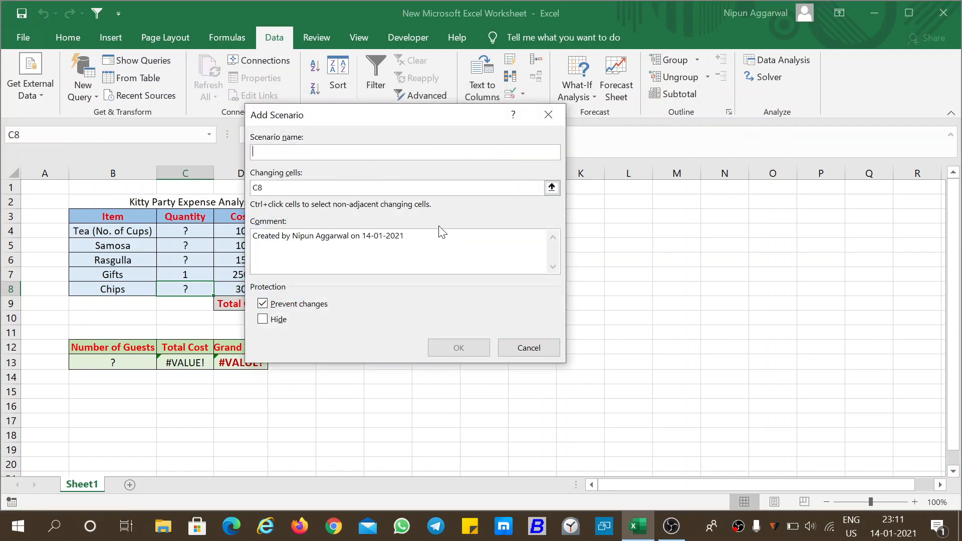
type("Bad")
Set the Bad scenario's changing cells to C4, C5, C6, C8 and B13
left_click(311, 187)
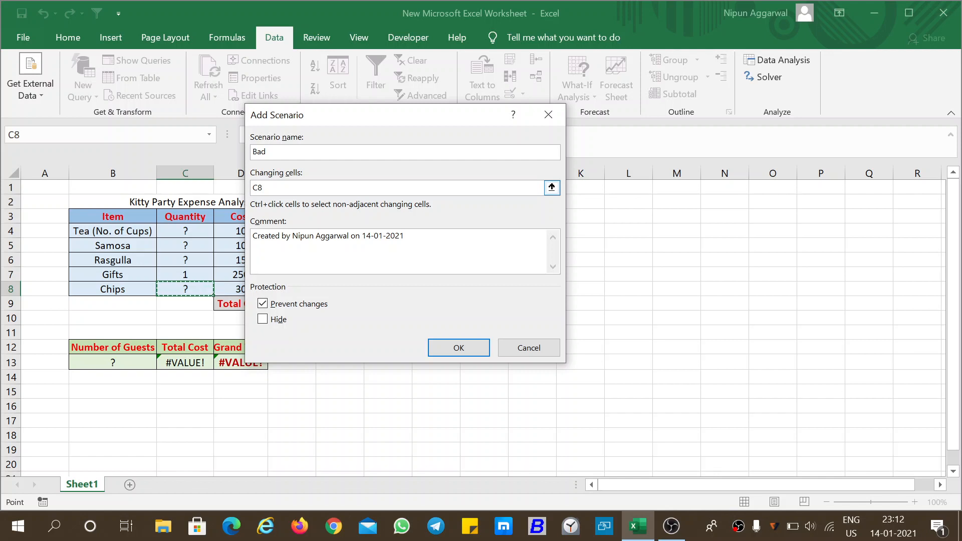
key("BackSpace")
key("BackSpace")
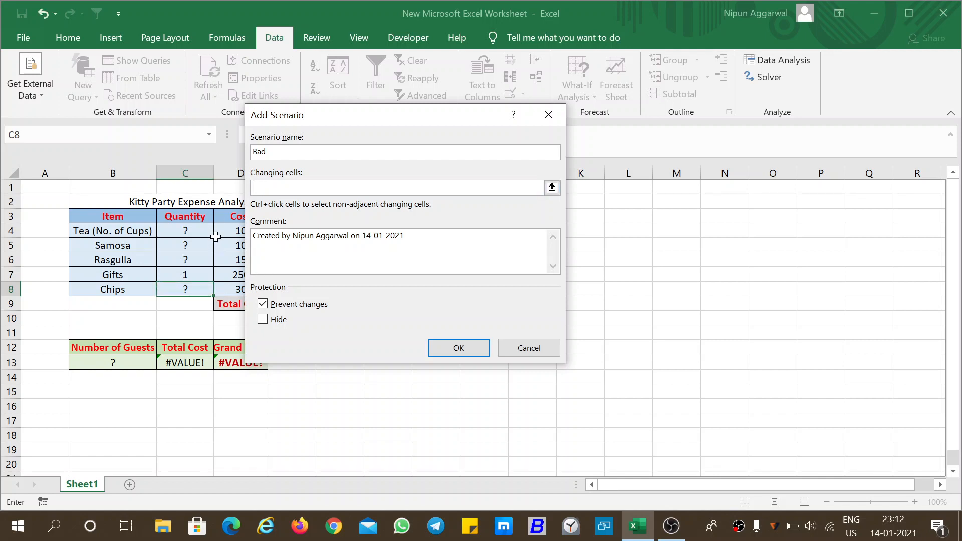
left_click(200, 235)
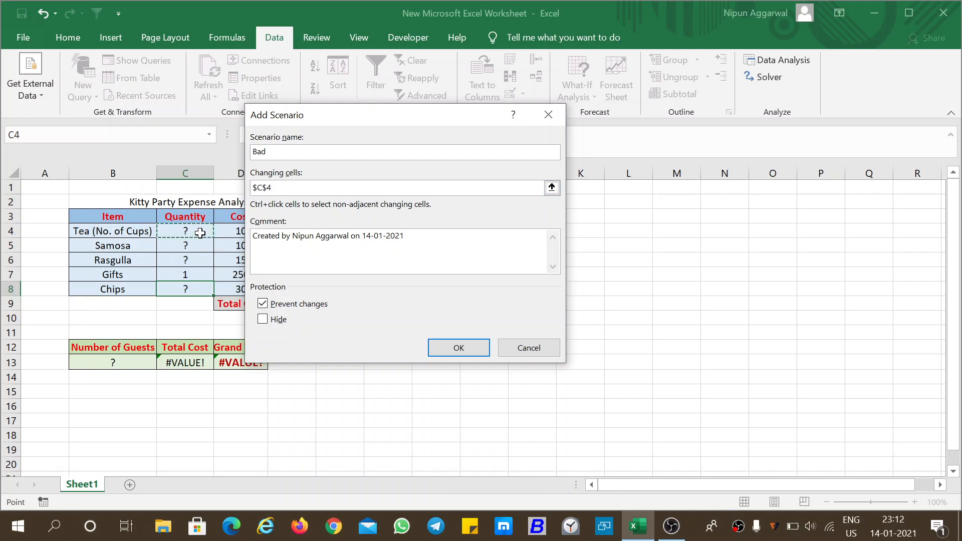
type(",")
left_click(199, 252)
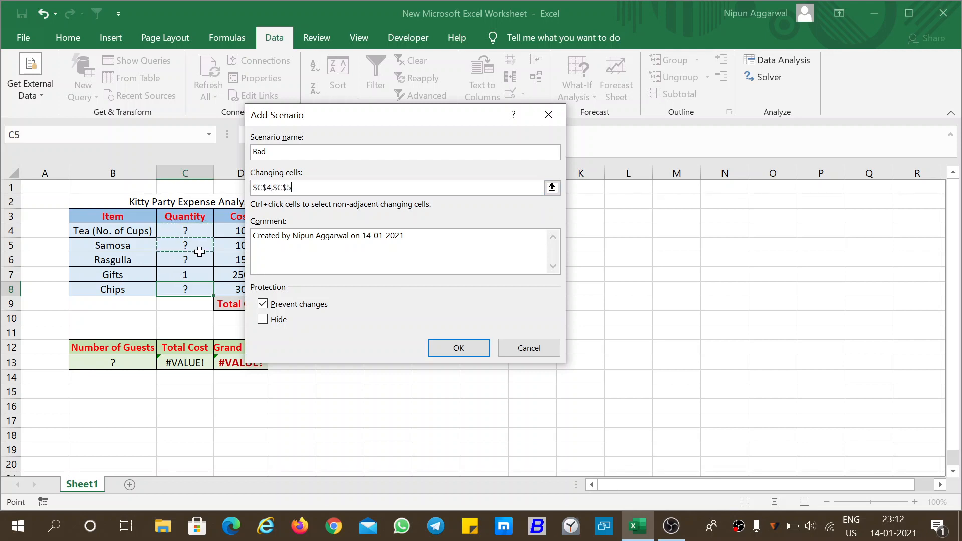
type(",")
left_click(196, 260)
type(",$C$6,")
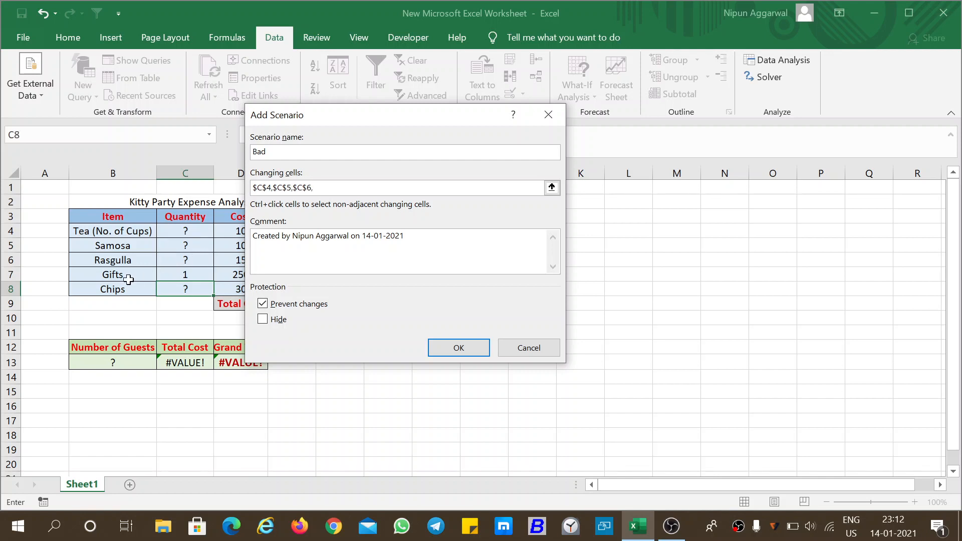
left_click(192, 291, "ctrl")
left_click(117, 364, "ctrl")
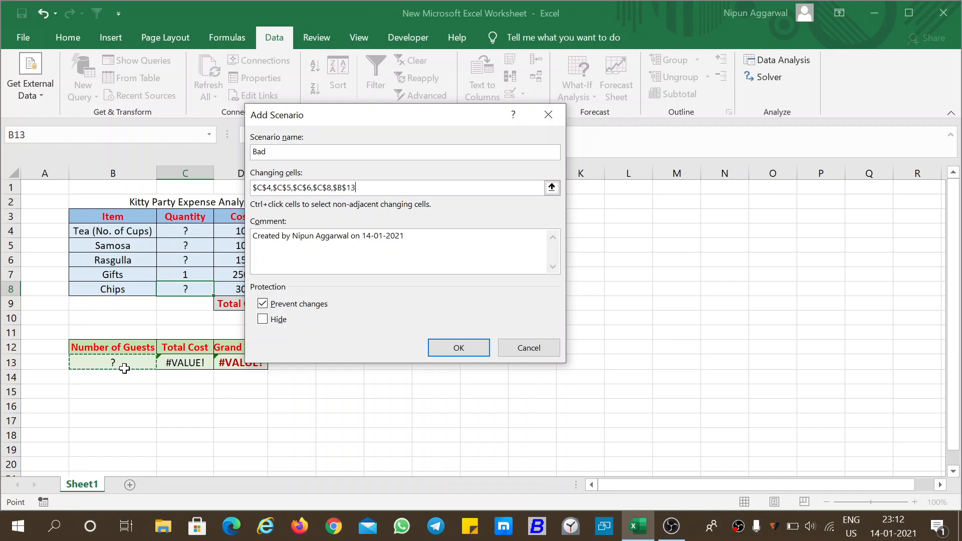
left_click(455, 347)
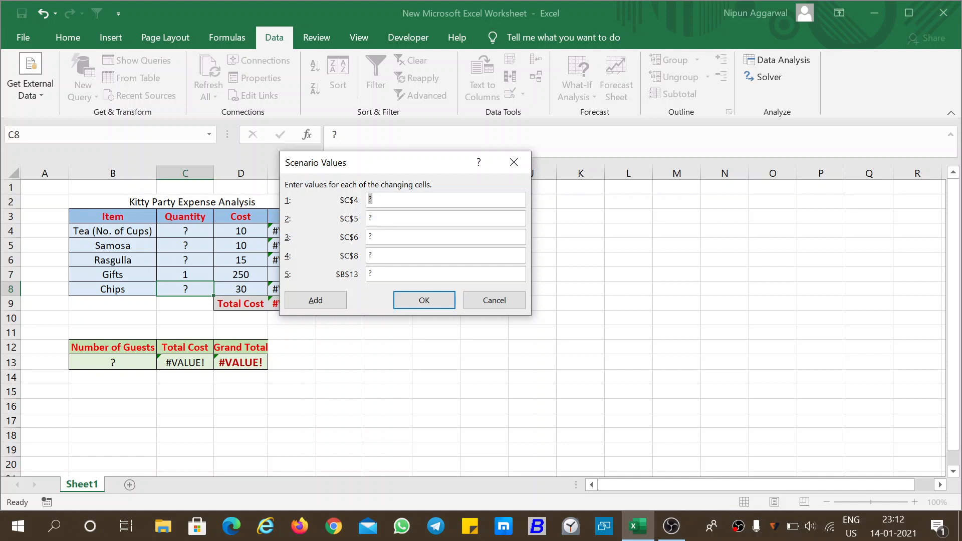
Enter the Bad scenario's values: C4 = 3, C5 = 3, C6 = 2, C8 = 3 and B13 = 12
type("3")
type("3")
key("BackSpace")
type("2")
key("Tab")
key("BackSpace")
type("3")
type("12")
left_click(416, 300)
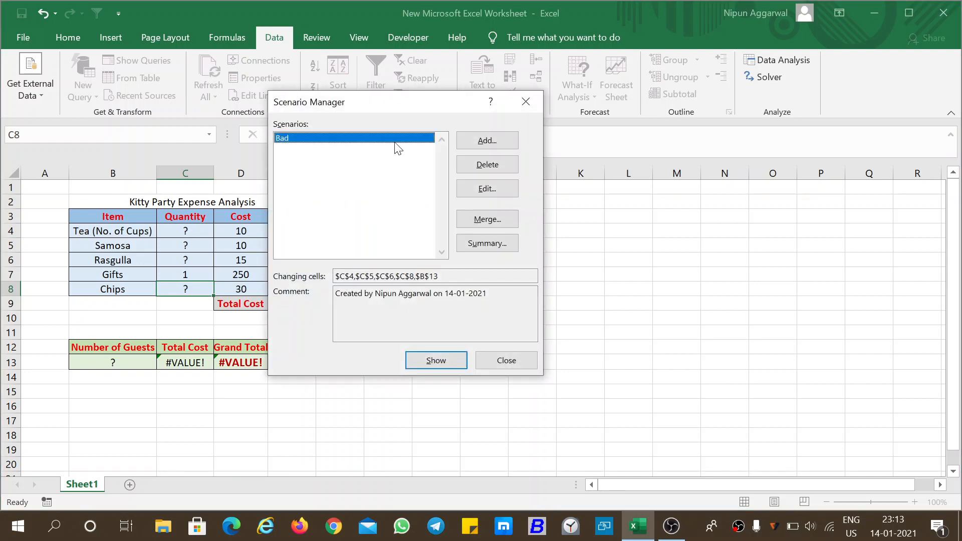
Add a second scenario named Normal, keeping the same changing cells
left_click(479, 143)
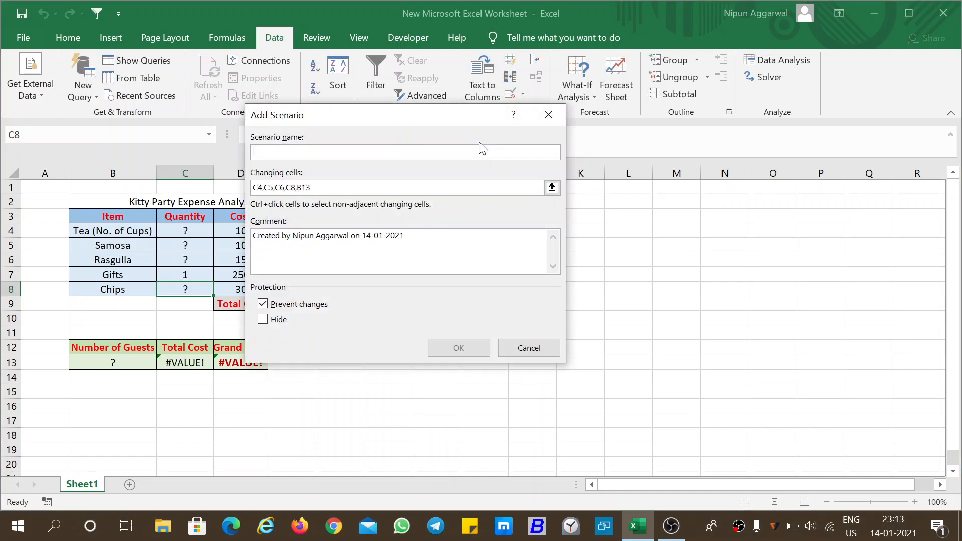
type("Normal")
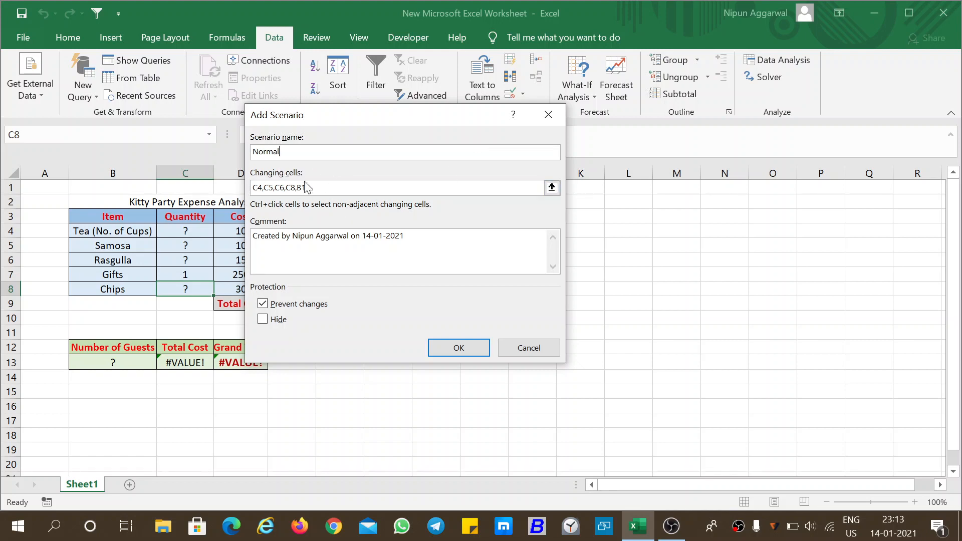
left_click(468, 348)
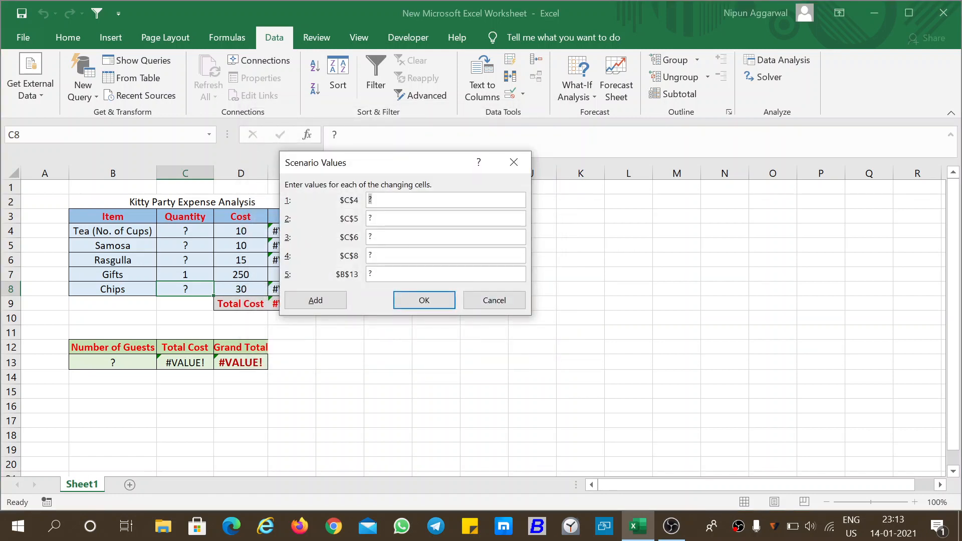
Enter the Normal scenario's values: C4 = 2, C5 = 2, C6 = 2, C8 = 3 and B13 = 10
type("2")
key("BackSpace")
type("22")
key("BackSpace")
key("BackSpace")
type("2")
key("BackSpace")
type("3")
type("10")
left_click(421, 299)
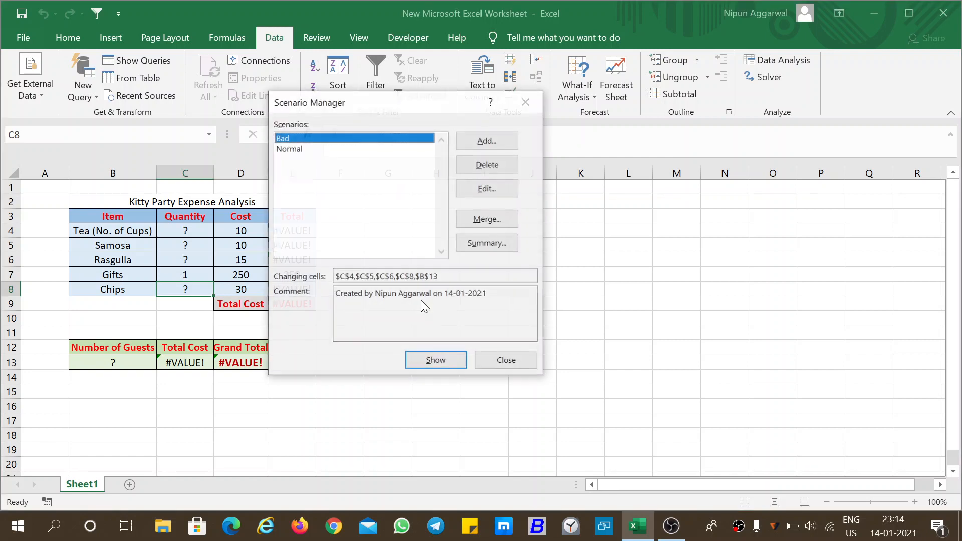
Add a third scenario named Best, keeping the same changing cells
left_click(483, 142)
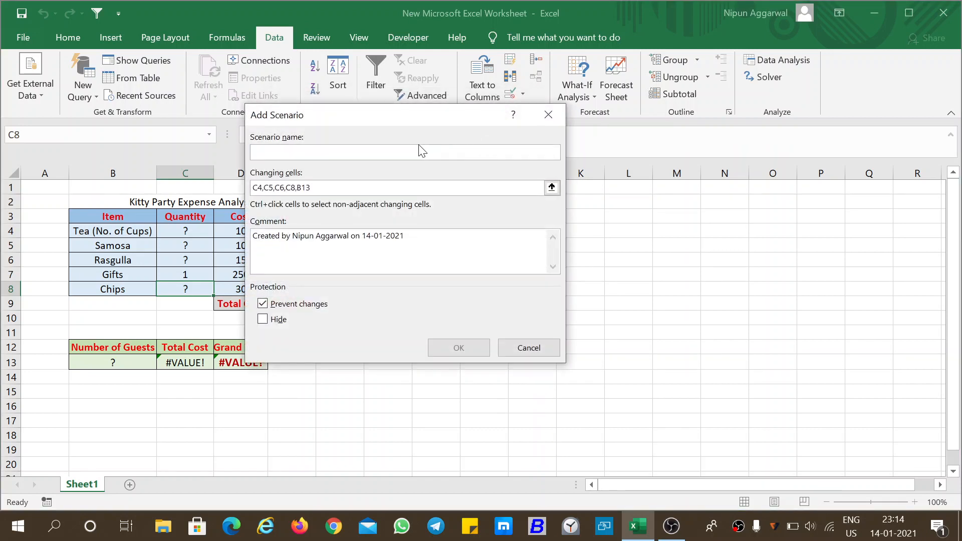
type("best")
key("BackSpace")
key("BackSpace")
key("BackSpace")
key("BackSpace")
type("Best")
left_click(458, 347)
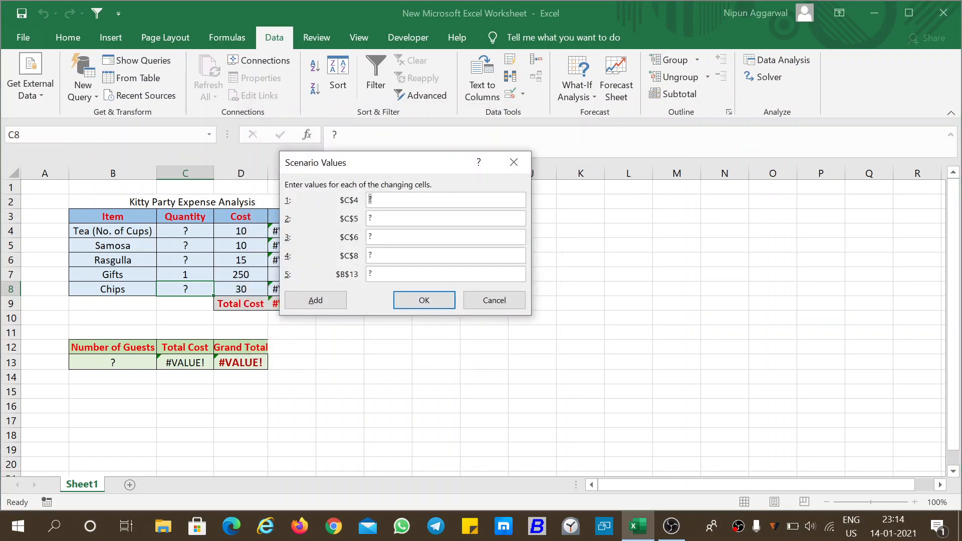
Enter the Best scenario's values: C4 = 2, C5 = 1, C6 = 1, C8 = 2 and B13 = 10
type("2")
key("BackSpace")
type("2")
key("BackSpace")
type("10")
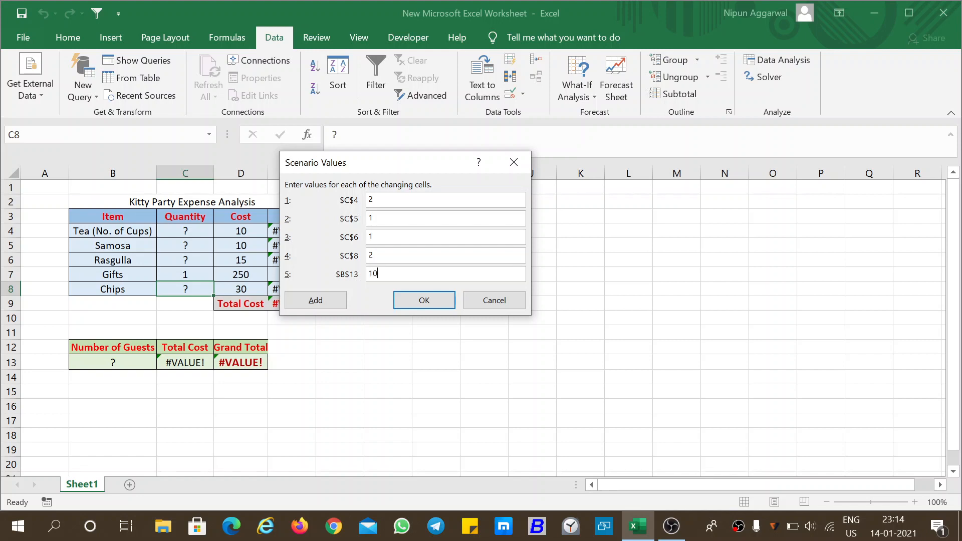
left_click(428, 300)
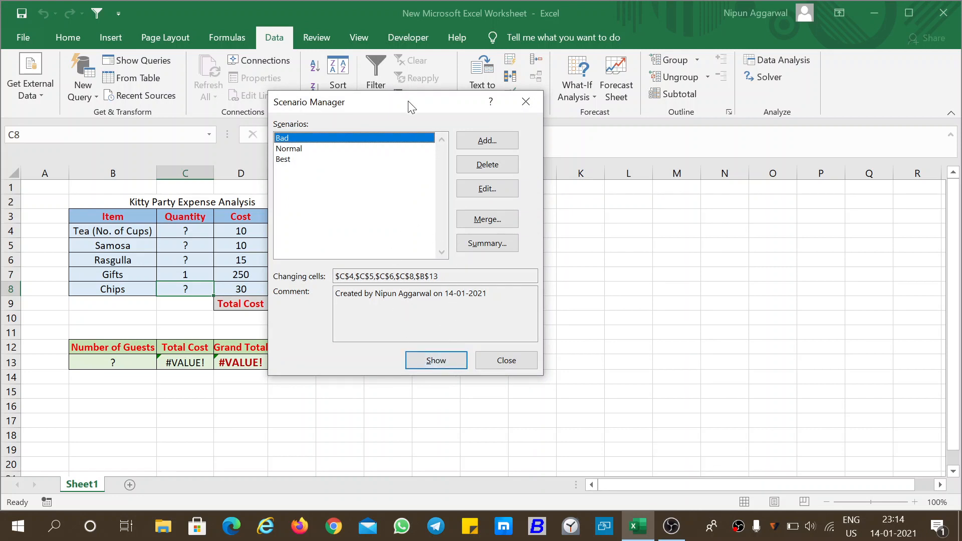
Move the Scenario Manager clear of the table and show the Bad, Normal and Best scenarios in turn
left_click_drag(412, 105, 514, 105)
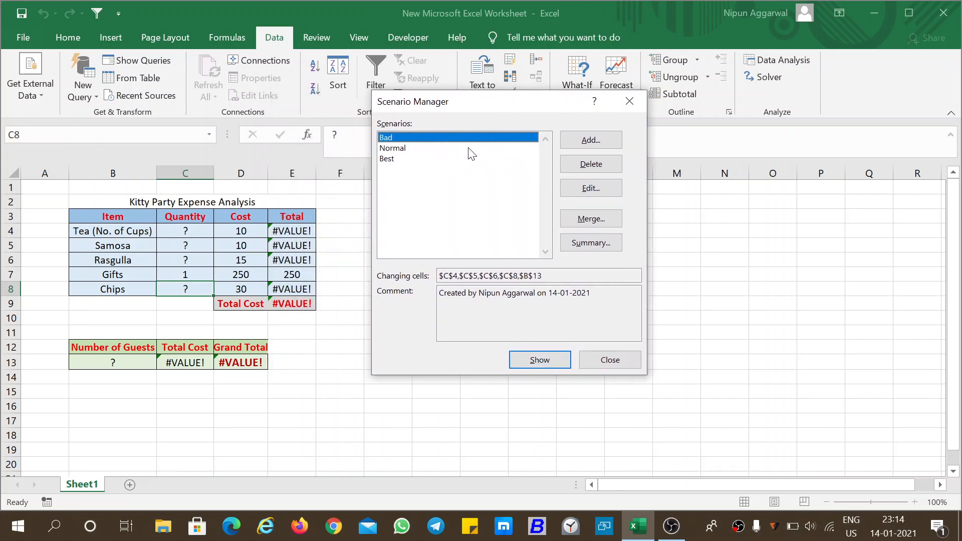
left_click(548, 359)
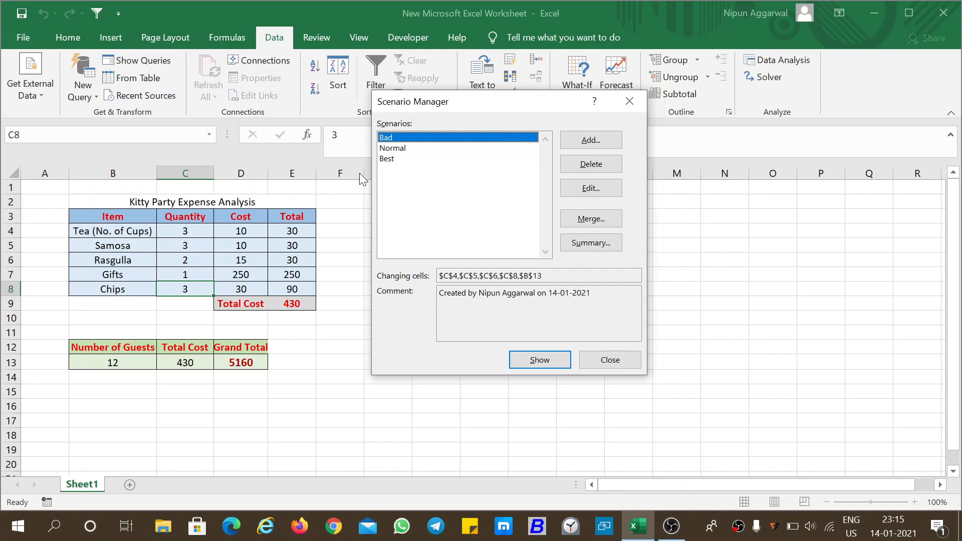
left_click(397, 149)
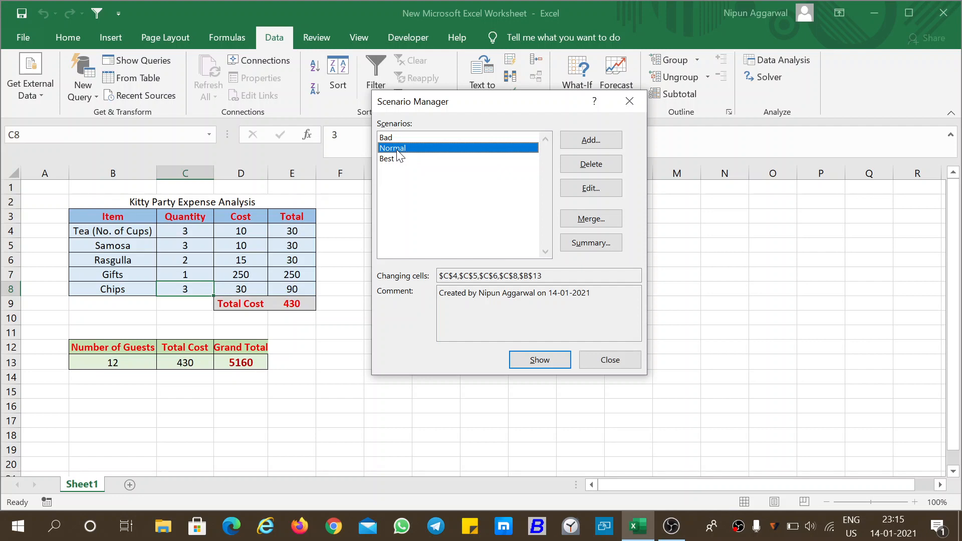
left_click(543, 359)
left_click(395, 160)
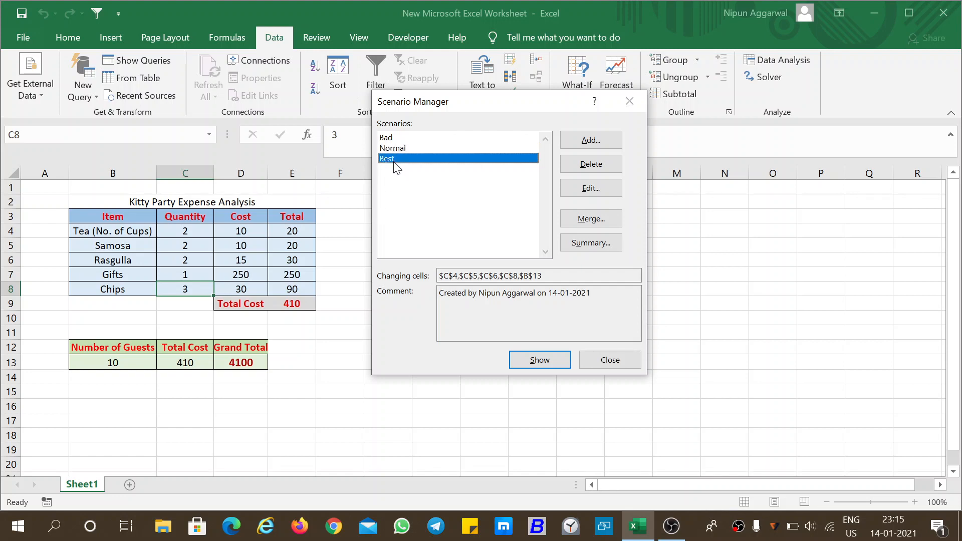
left_click(539, 362)
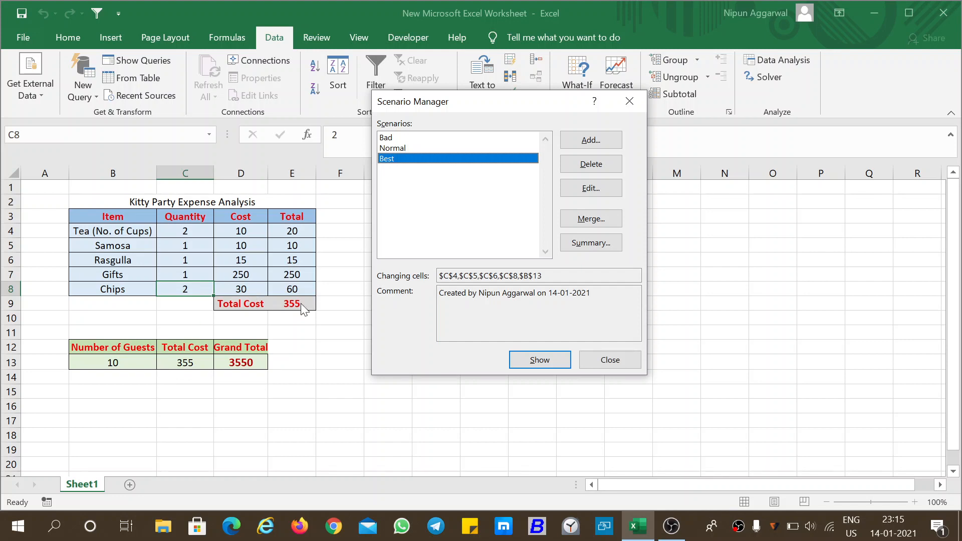
Create a scenario summary report with D13 as the result cell, and return to Sheet1
left_click(587, 244)
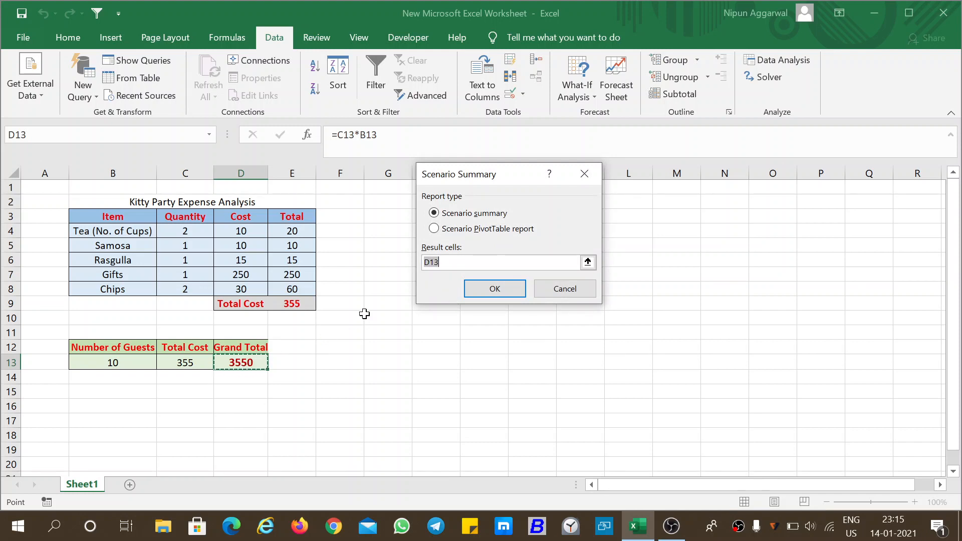
left_click(504, 291)
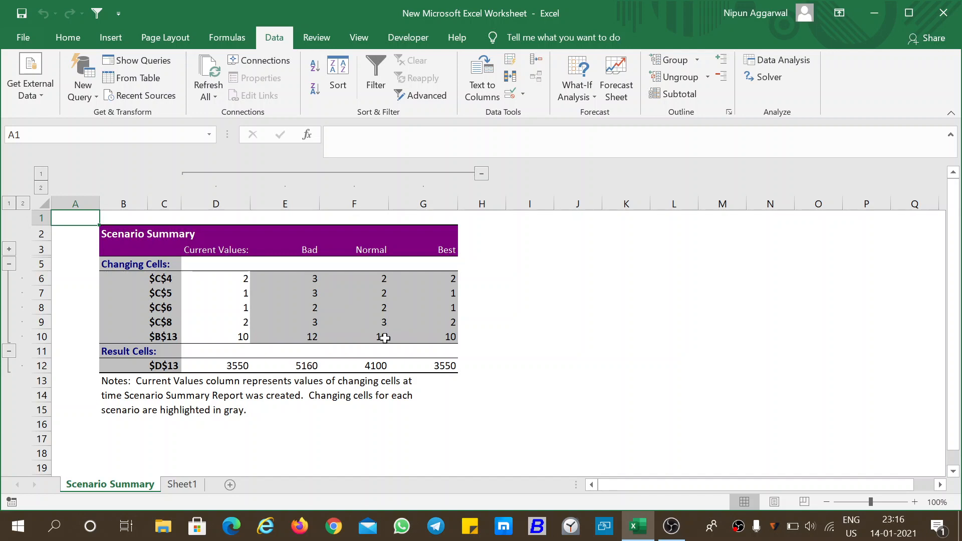
left_click(195, 485)
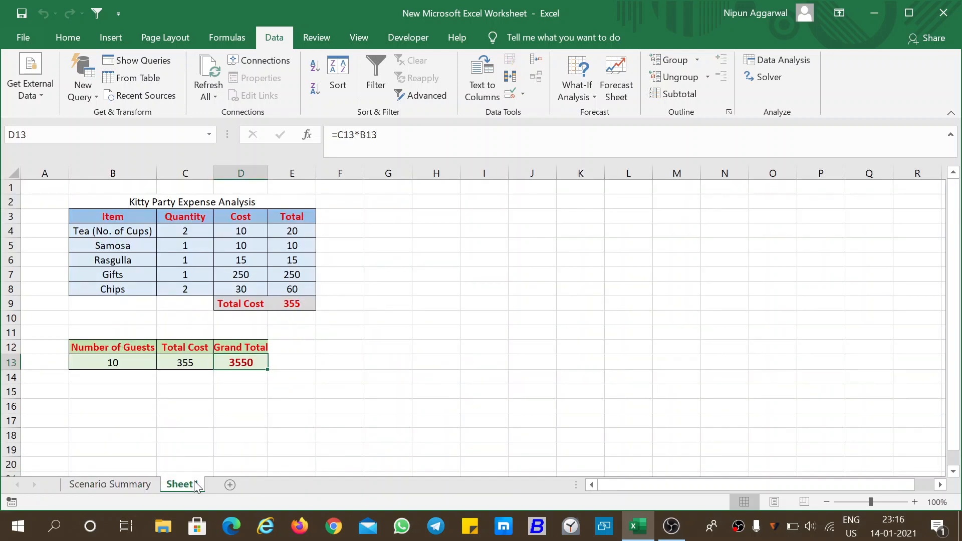